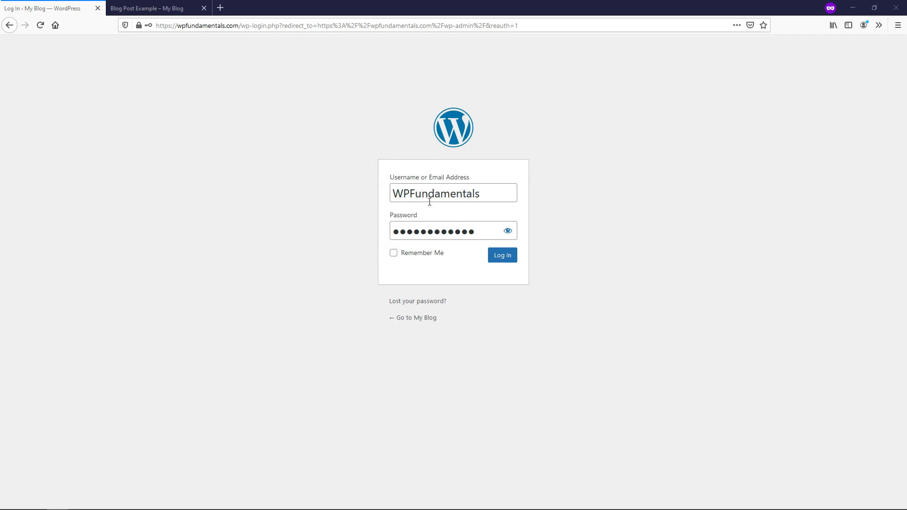
Step: Check the blog post's author, log in as the original admin, and open Users > Add New
click(151, 8)
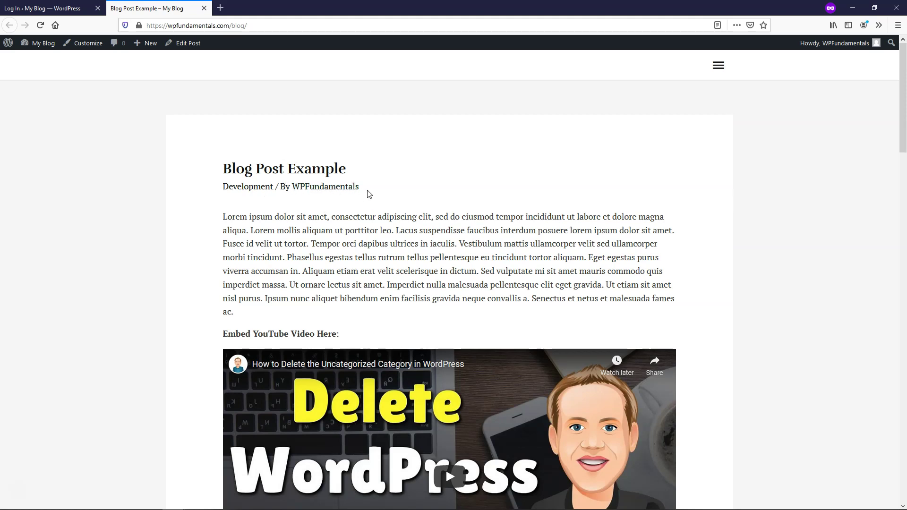
click(47, 8)
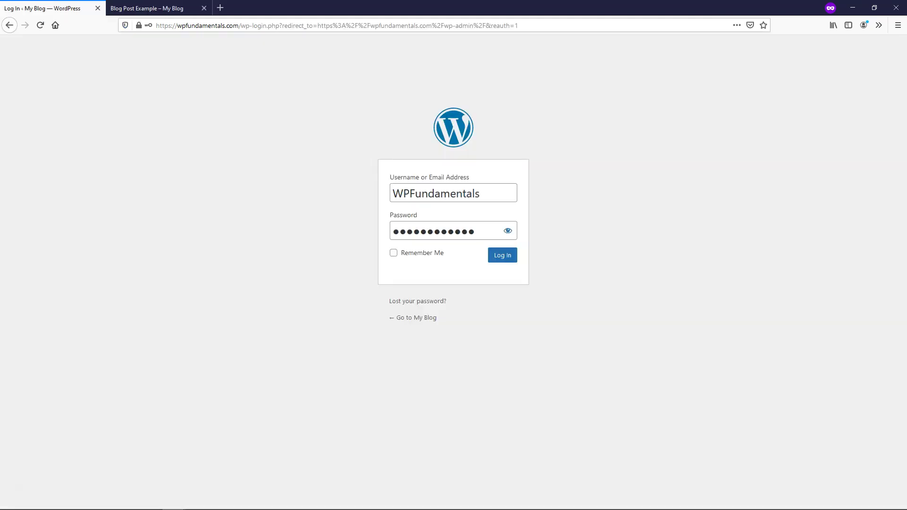
click(501, 261)
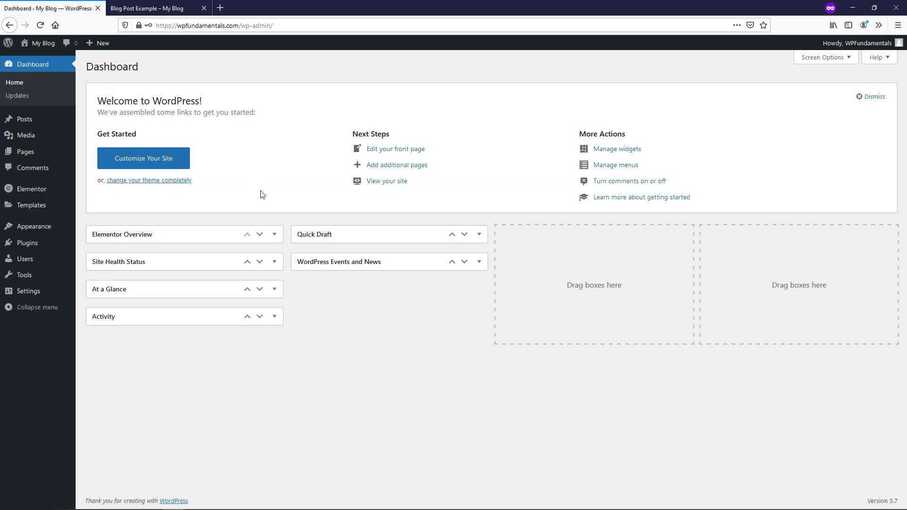
mouse_move(36, 263)
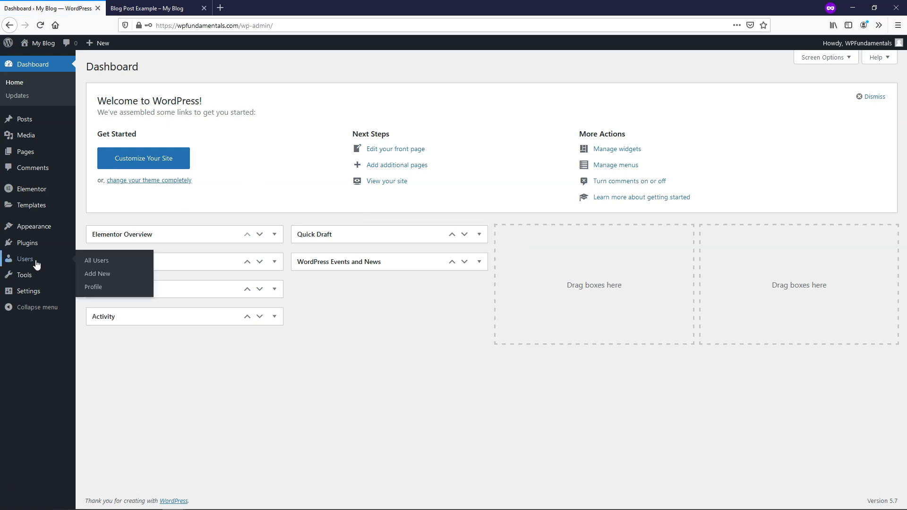
click(99, 275)
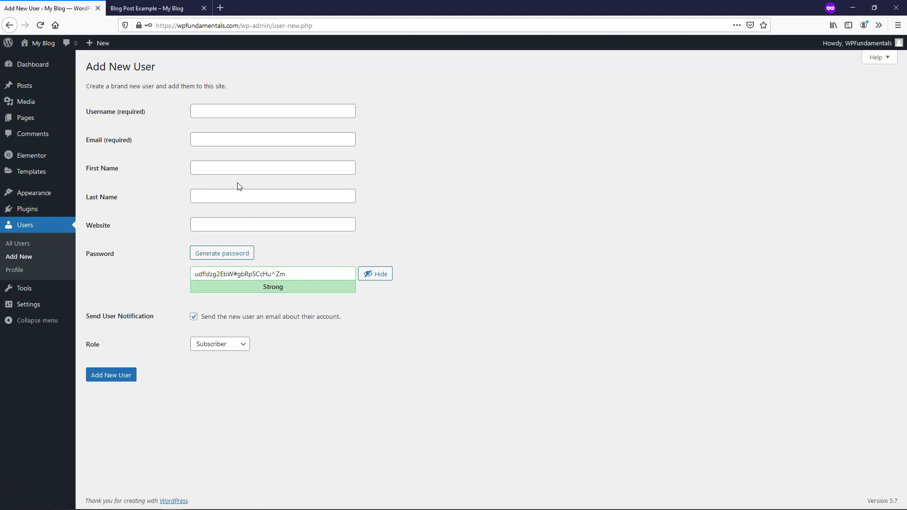
Step: Enter the new user's username and e-mail address, fixing a typo in the e-mail
click(206, 108)
text(Tom)
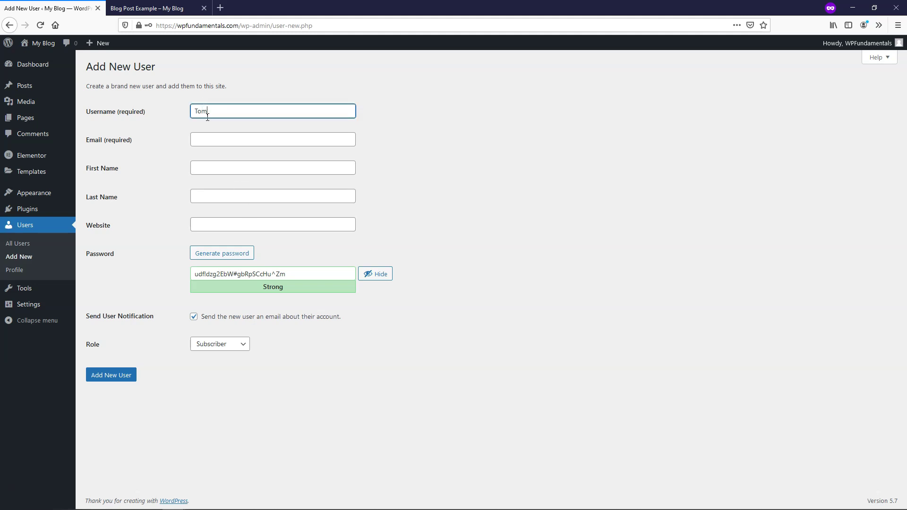
click(211, 135)
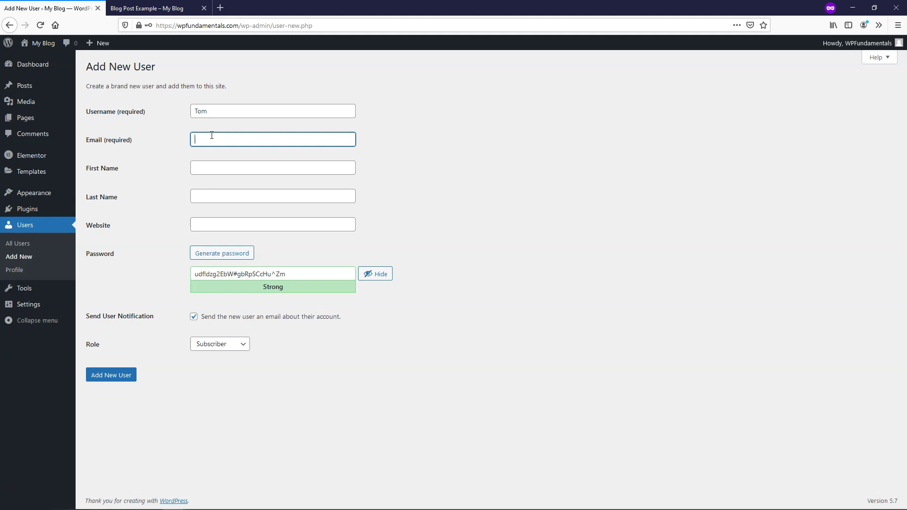
Step: Copy the pre-generated strong password to the clipboard
drag(329, 276, 184, 271)
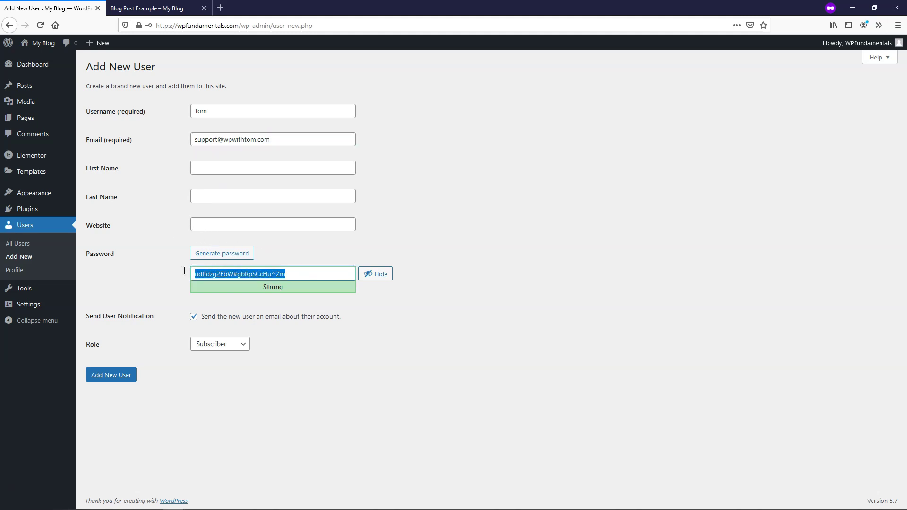
right_click(218, 274)
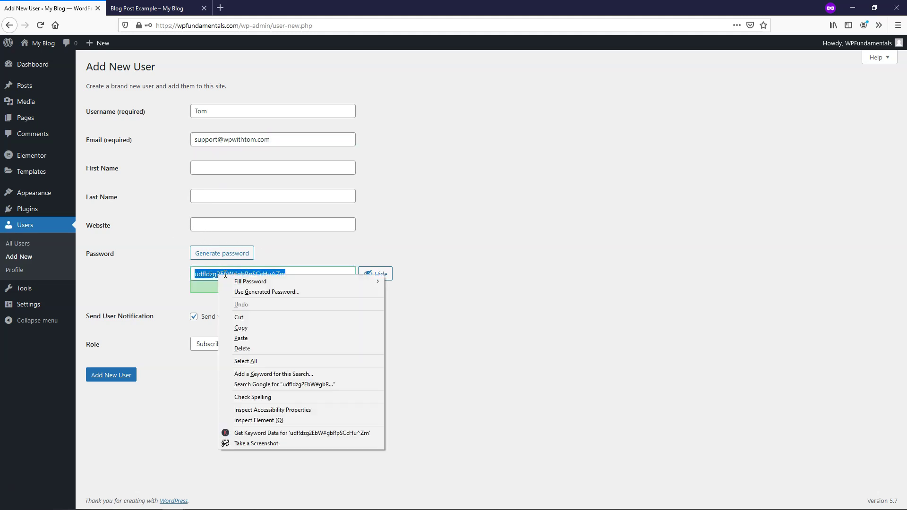
click(251, 327)
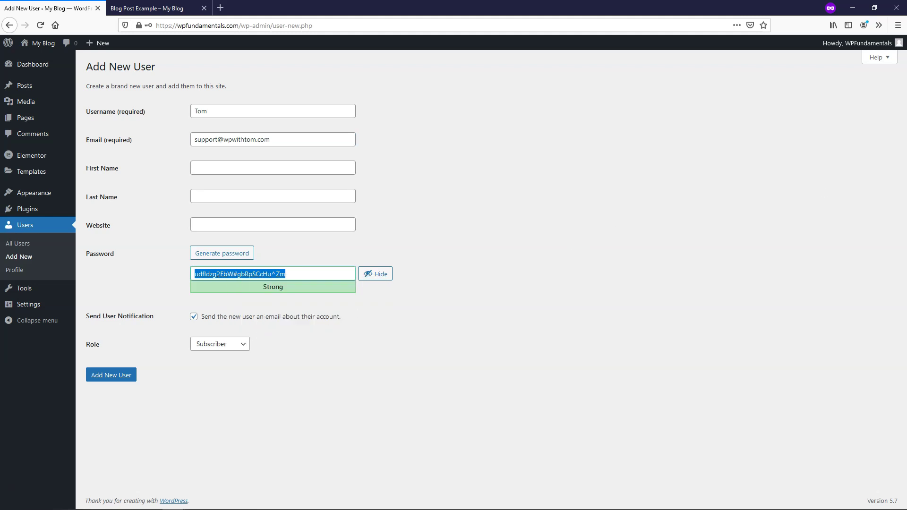
Step: Paste the copied password into an untitled Notepad note and move the note aside
right_click(625, 183)
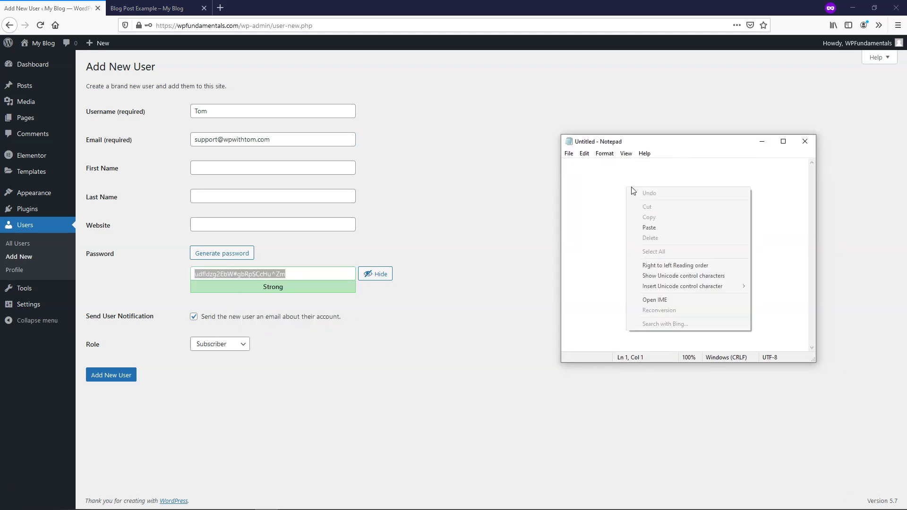
click(670, 232)
drag(661, 143, 906, 136)
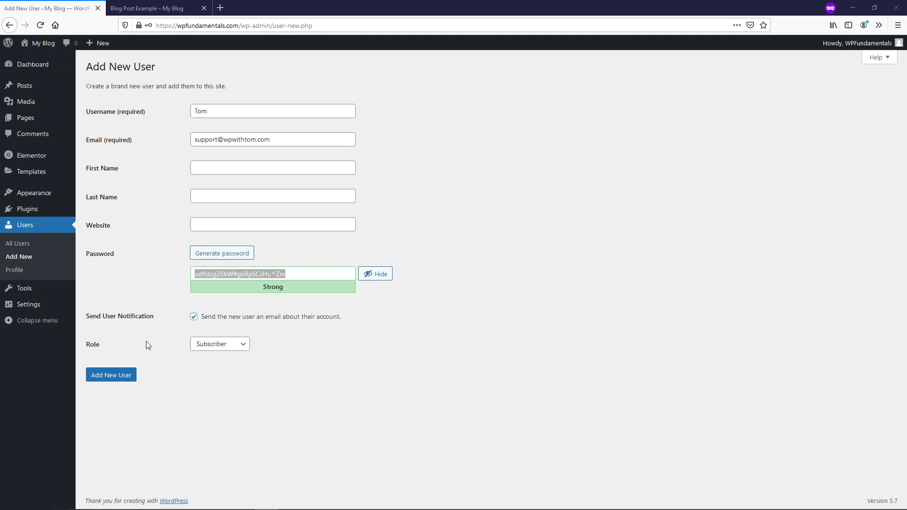
Step: Give the new user the Administrator role and create the account
click(233, 348)
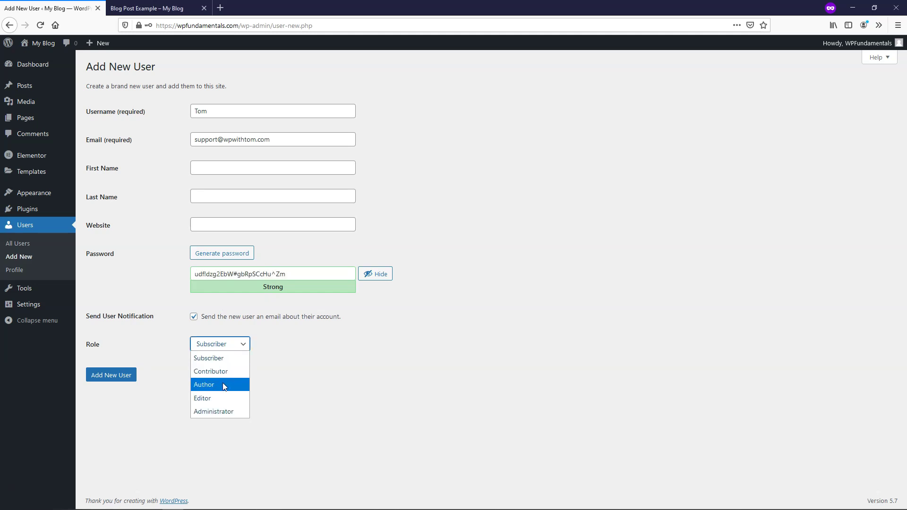
click(223, 410)
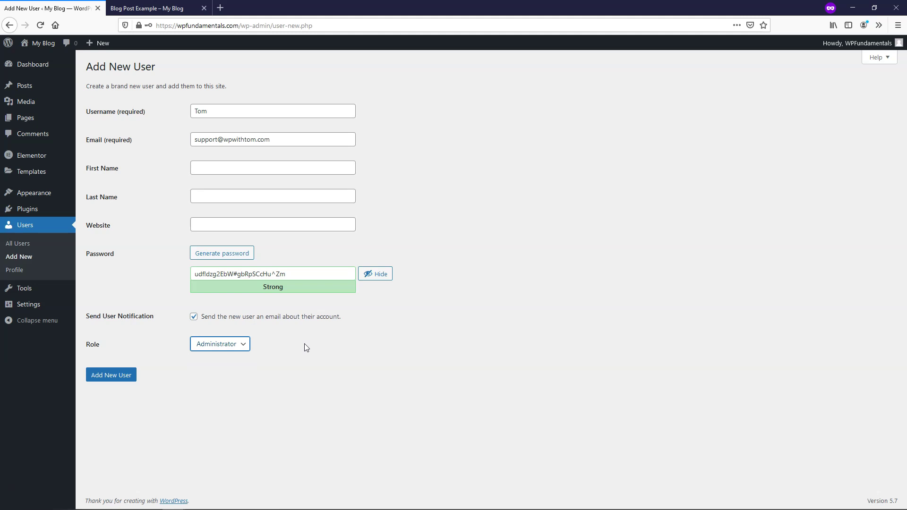
click(107, 381)
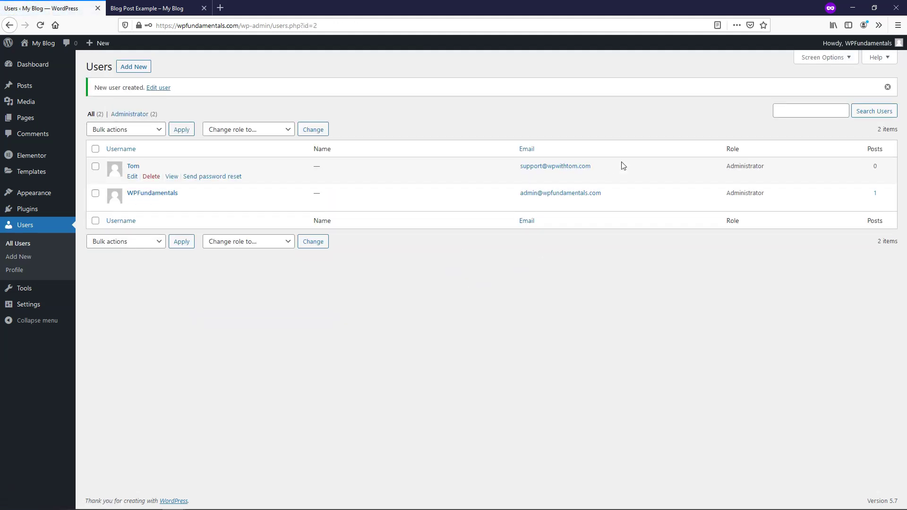
Step: Log out of the original admin and enter the new username on the login form
mouse_move(853, 47)
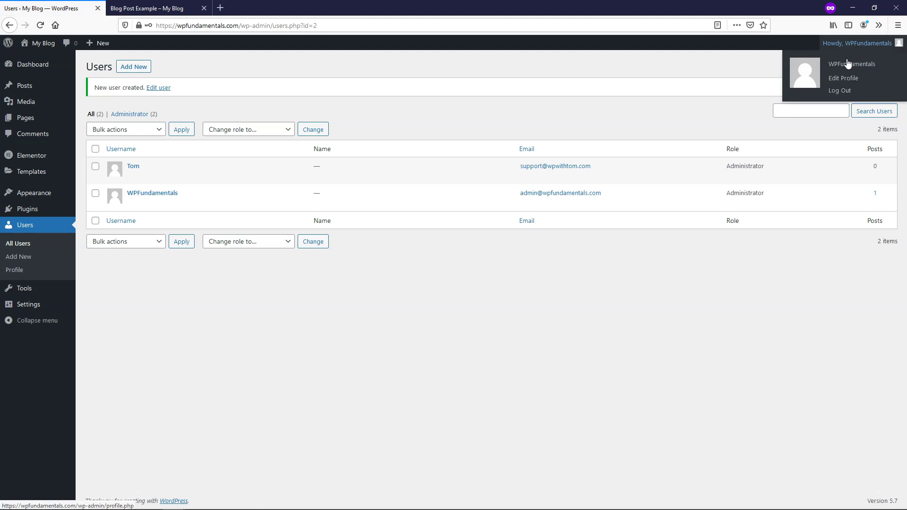
mouse_move(140, 176)
click(840, 91)
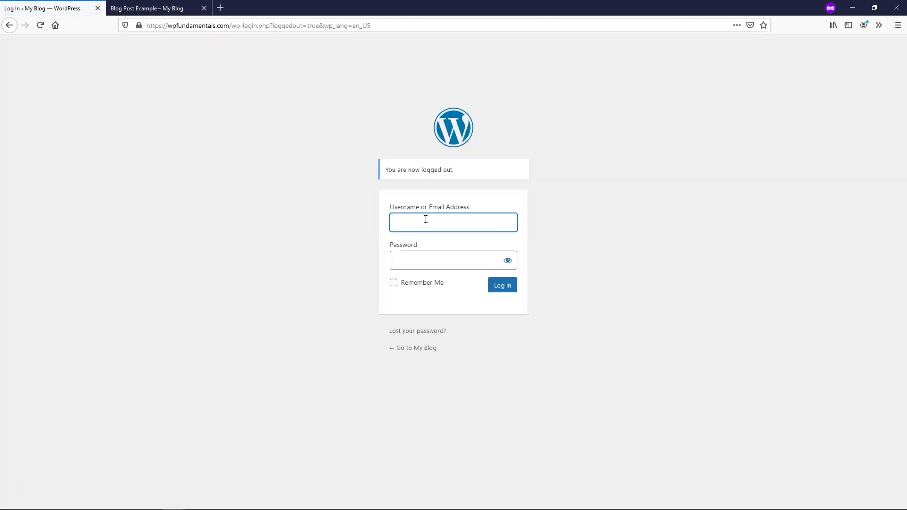
text(Tom)
Step: Copy the saved password from Notepad into the login form's Password field
key(alt+Tab)
drag(850, 152, 612, 152)
drag(711, 175, 582, 177)
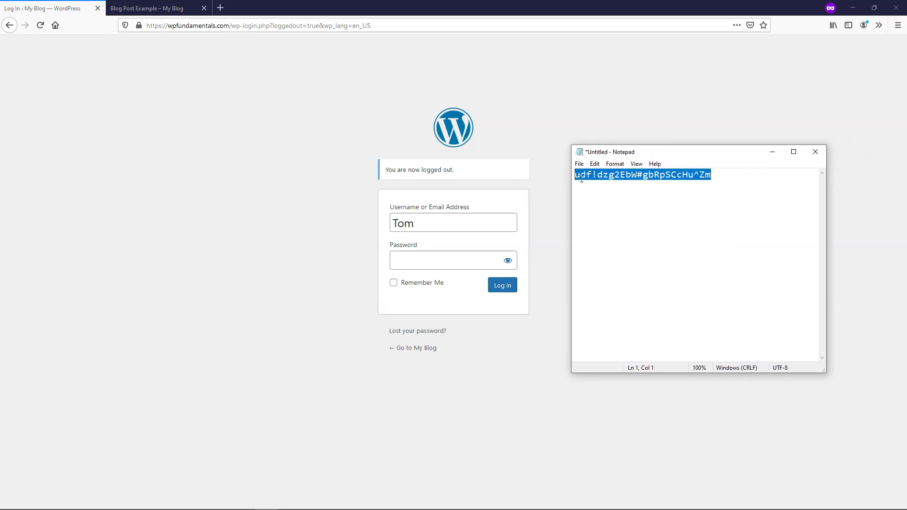
right_click(596, 178)
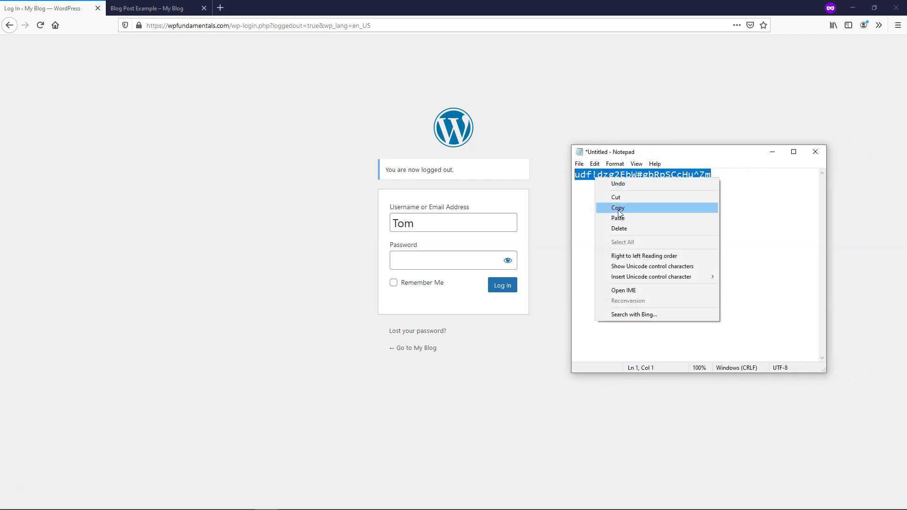
click(619, 208)
right_click(440, 256)
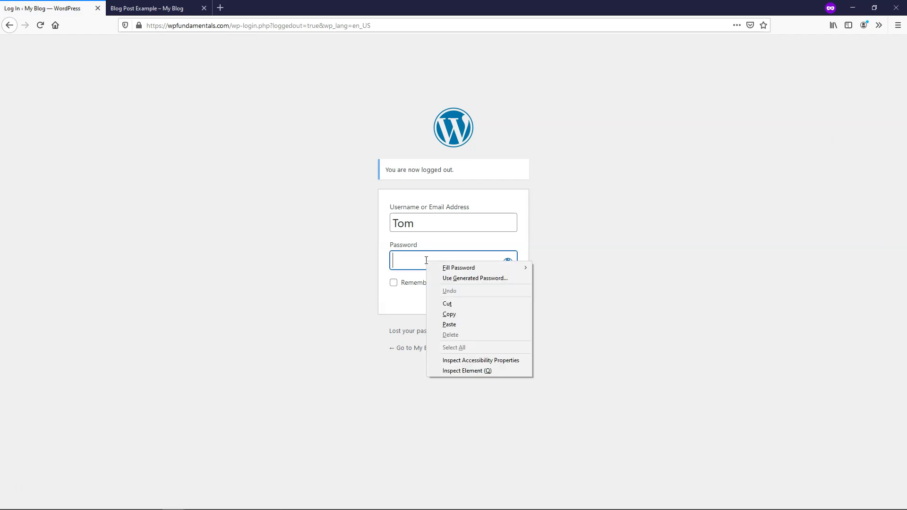
click(467, 323)
Step: Log in as the new administrator and open the All Users list
click(502, 285)
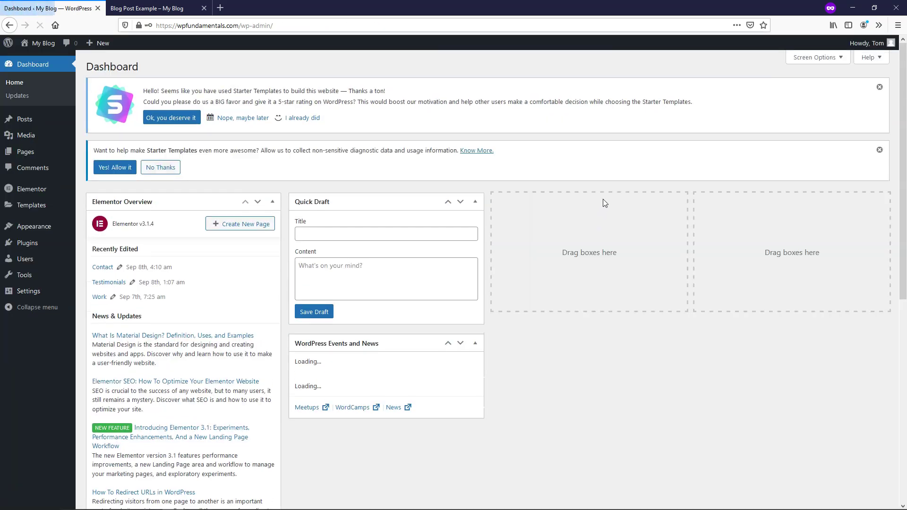
click(37, 263)
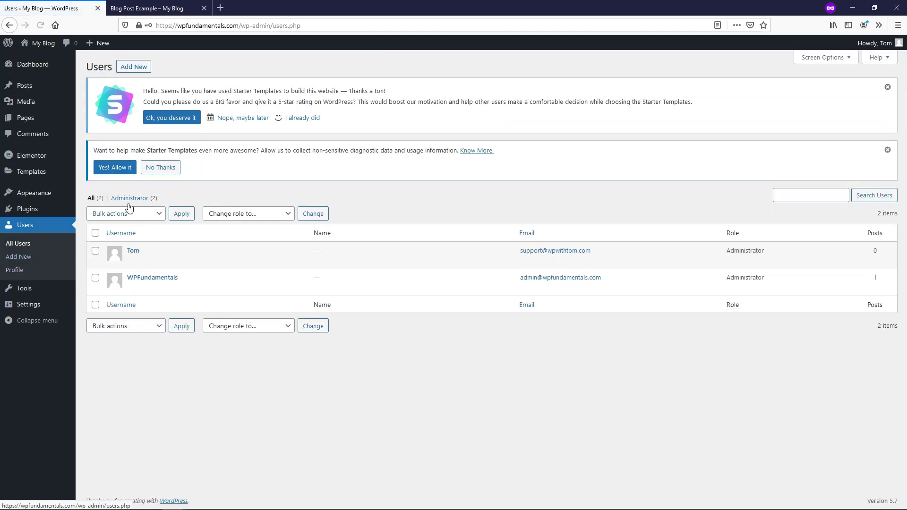
mouse_move(875, 47)
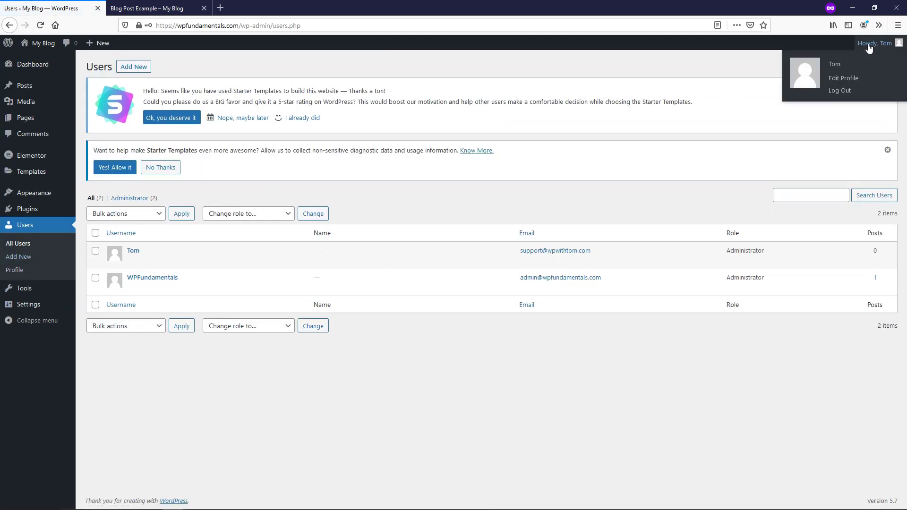
mouse_move(156, 292)
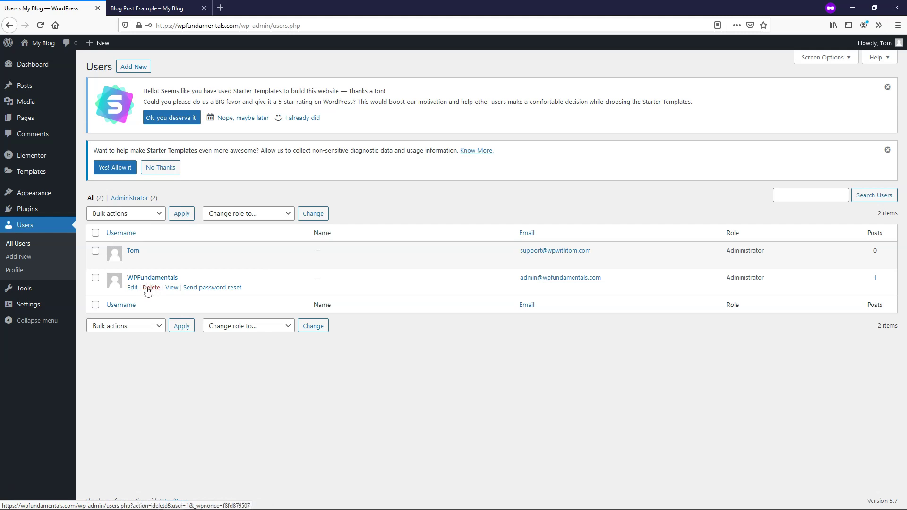
Step: Start deleting WPFundamentals, recheck the post's author, and attribute all its content to the new user
click(150, 288)
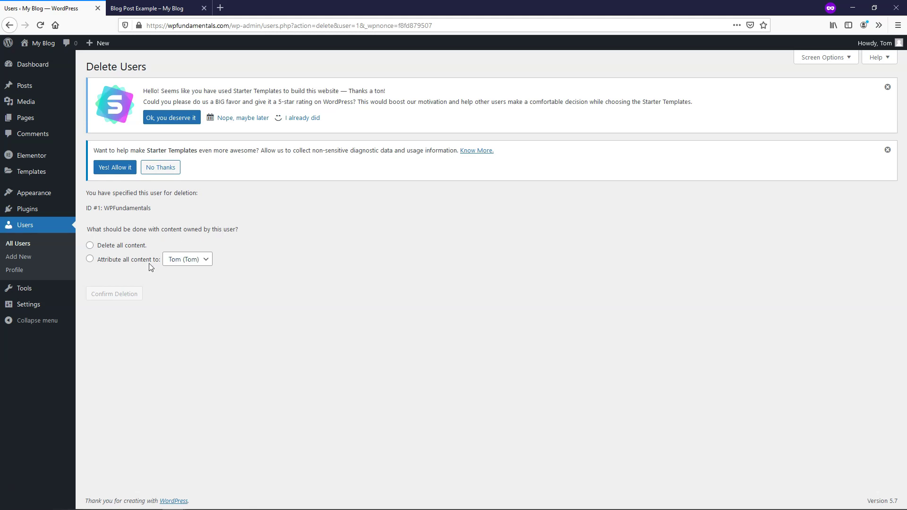
triple_click(115, 210)
drag(151, 208, 143, 208)
click(133, 7)
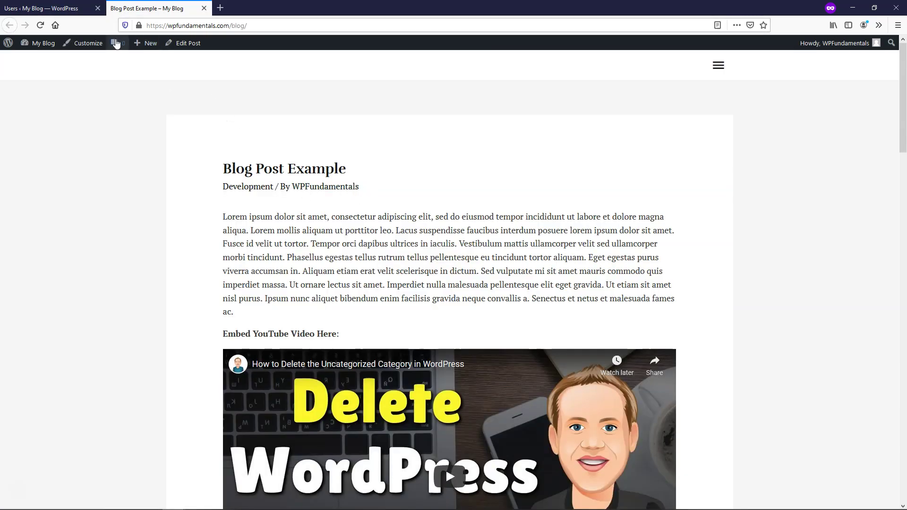
click(85, 8)
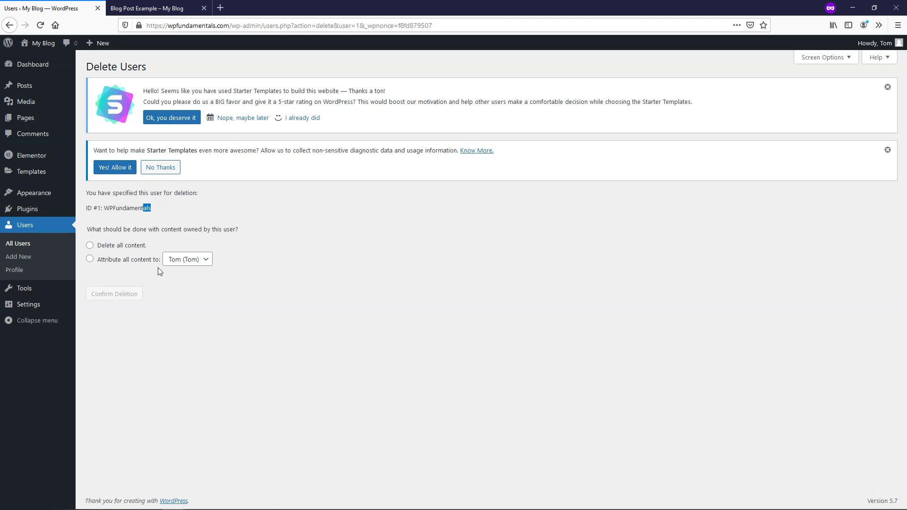
click(91, 259)
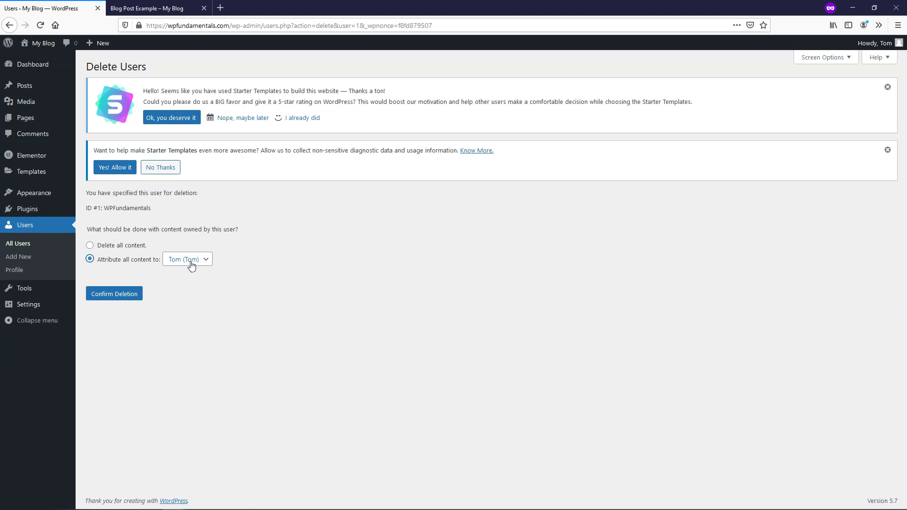
Step: Confirm deletion of the WPFundamentals account
click(117, 299)
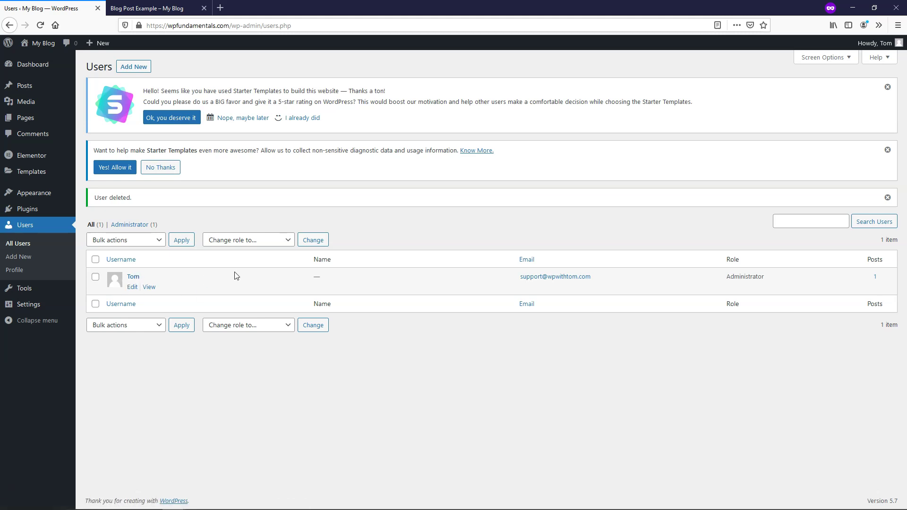
Step: Reload the Blog Post Example tab to check the post's updated author
click(158, 7)
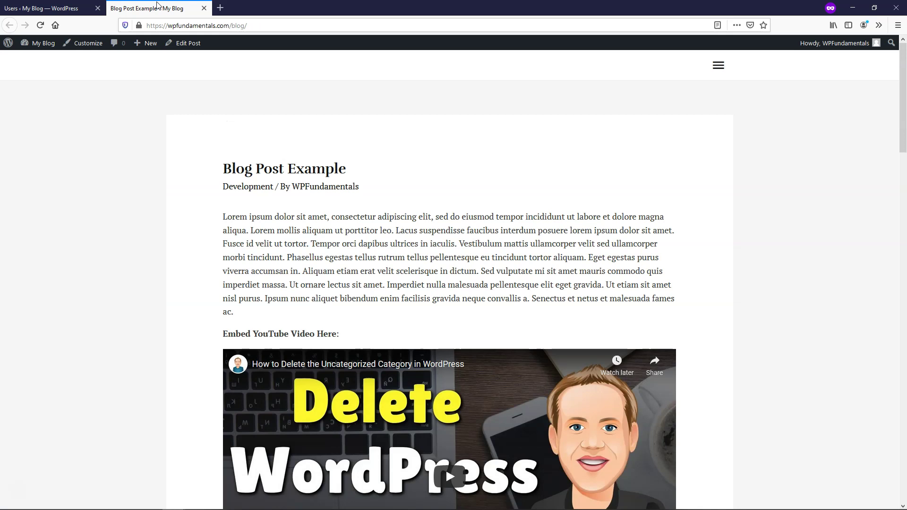
click(40, 25)
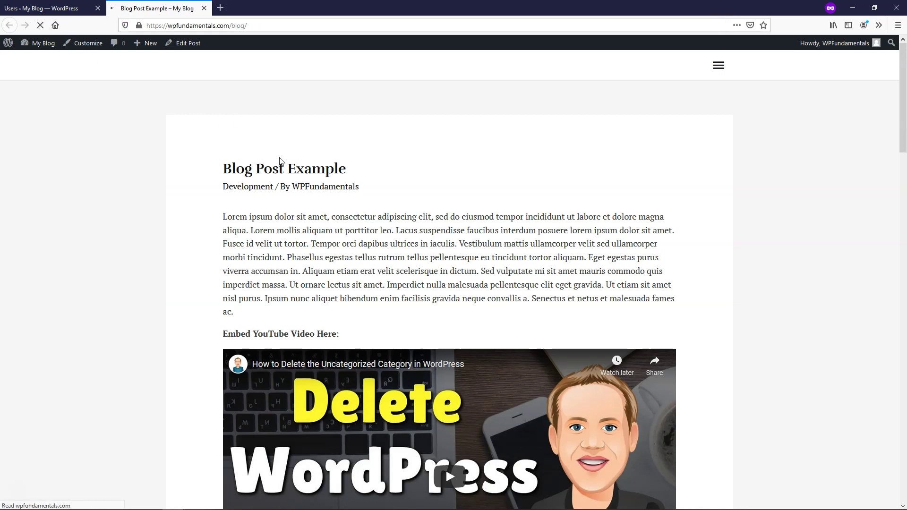